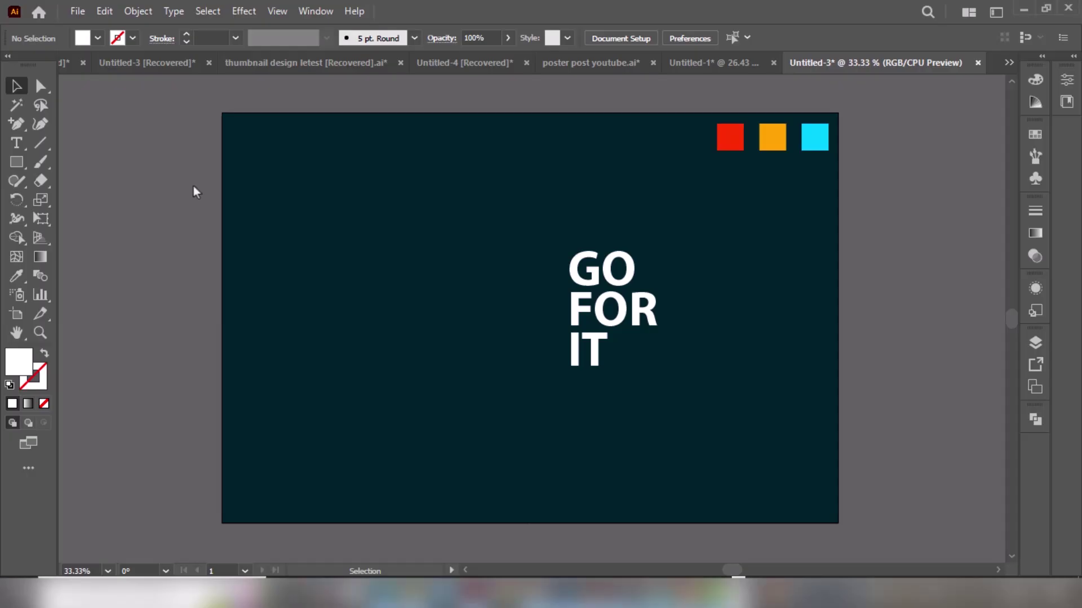
- Convert the 'GO FOR IT' text to outlines and ungroup it into separate words
drag(506, 211, 671, 385)
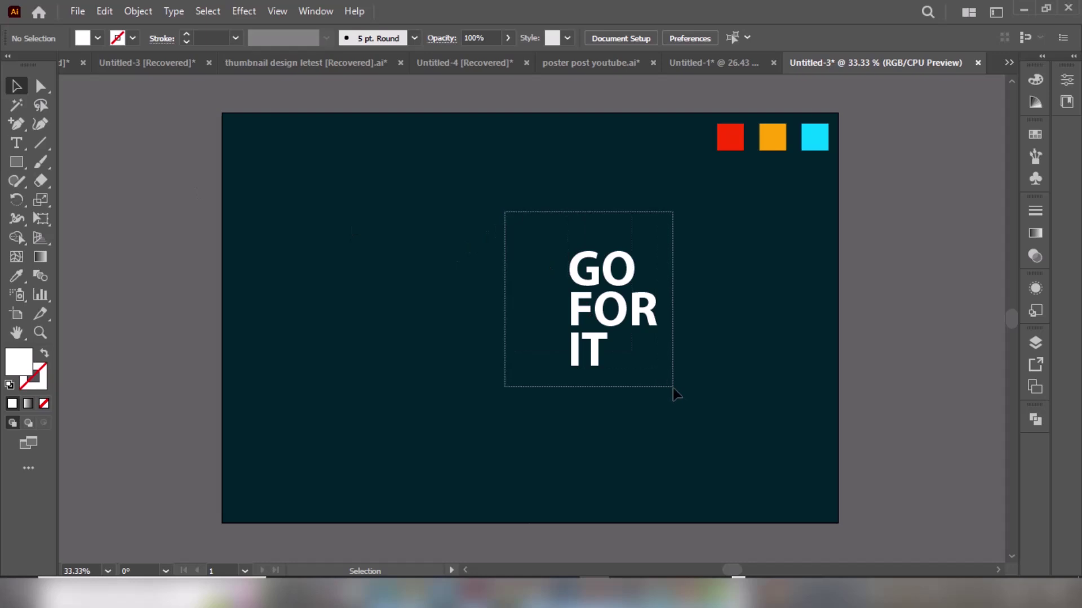
right_click(639, 309)
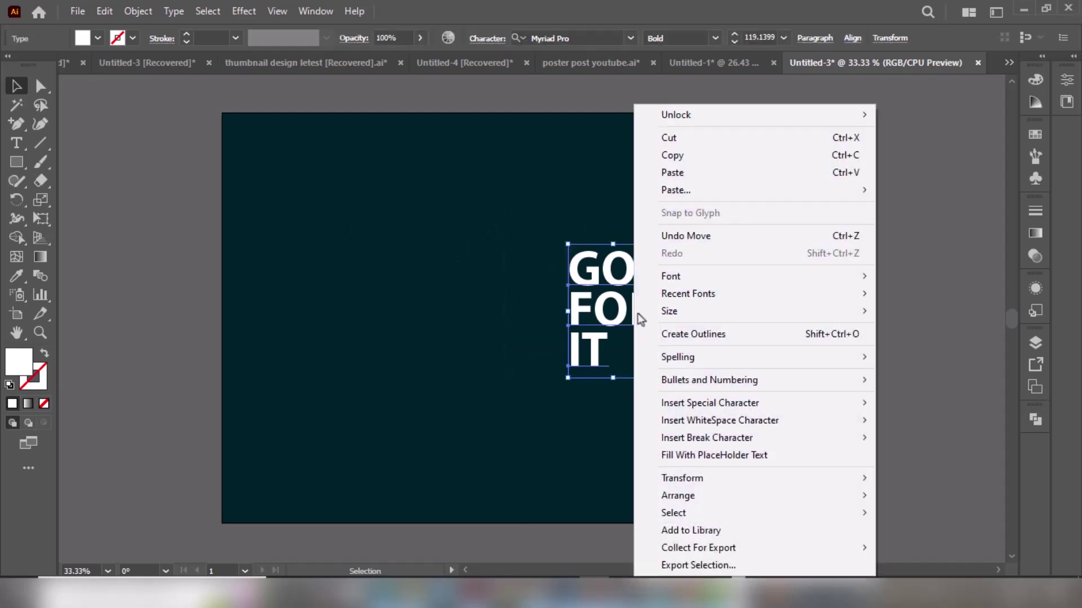
click(671, 335)
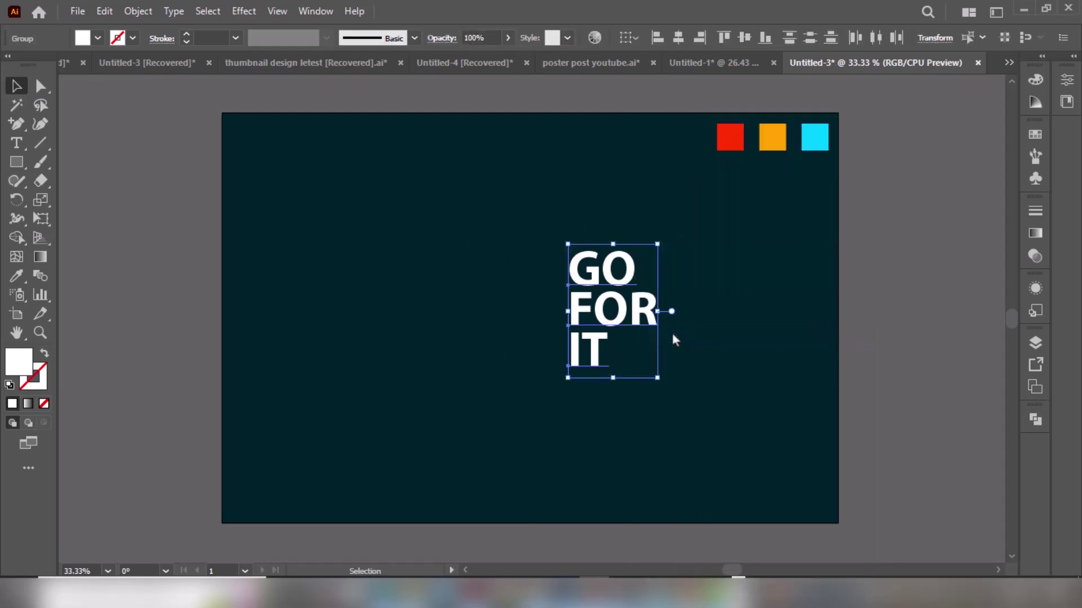
right_click(640, 316)
click(669, 455)
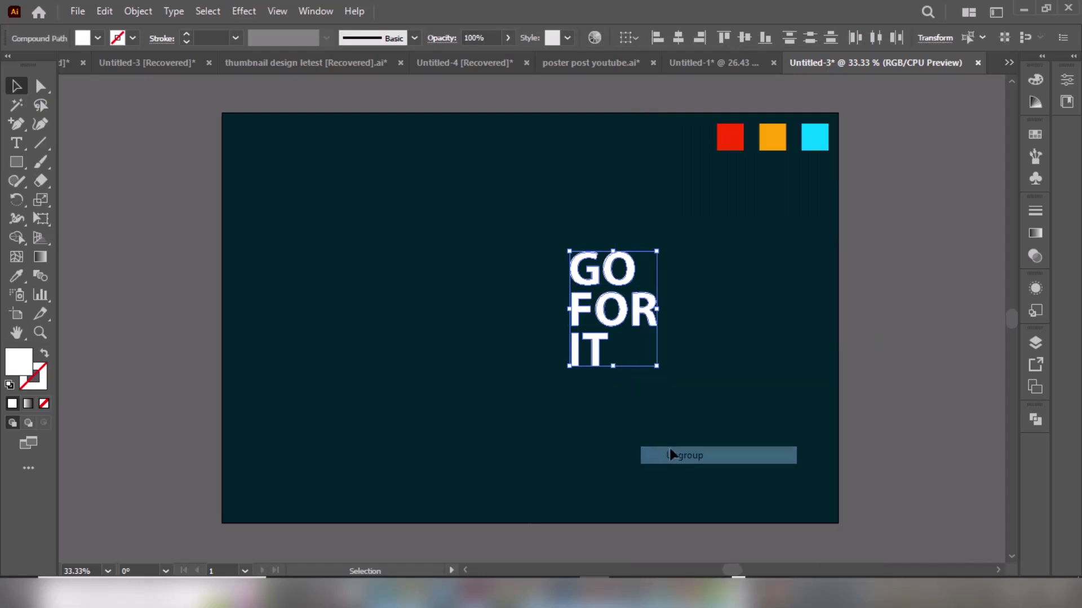
- Alt-drag outlined 'GO FOR IT' copies to the artboard's top-left and bottom-left corners
drag(626, 315, 309, 195)
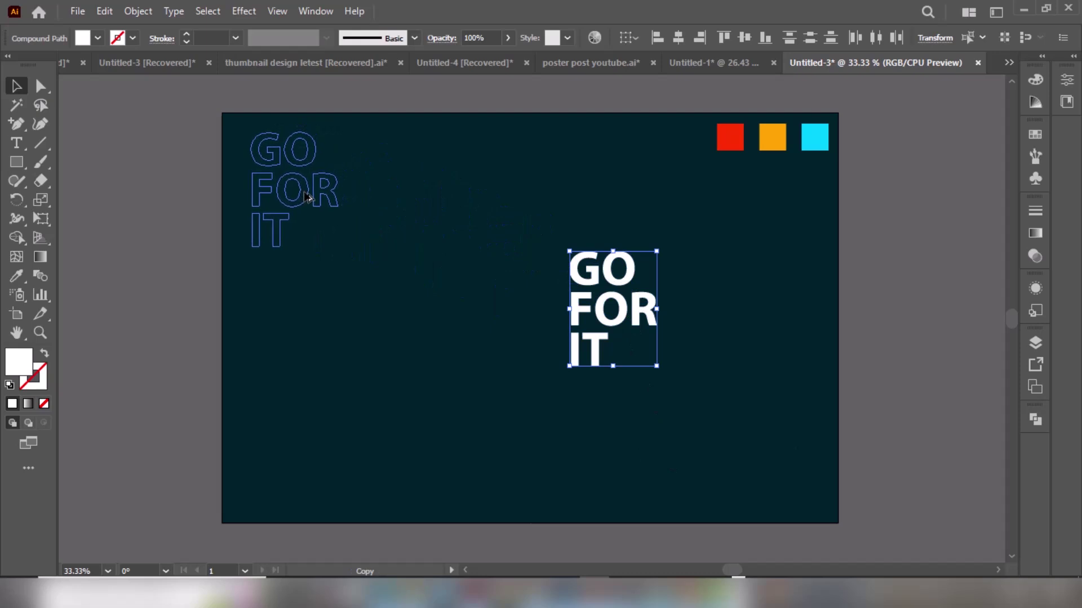
drag(307, 194, 288, 465)
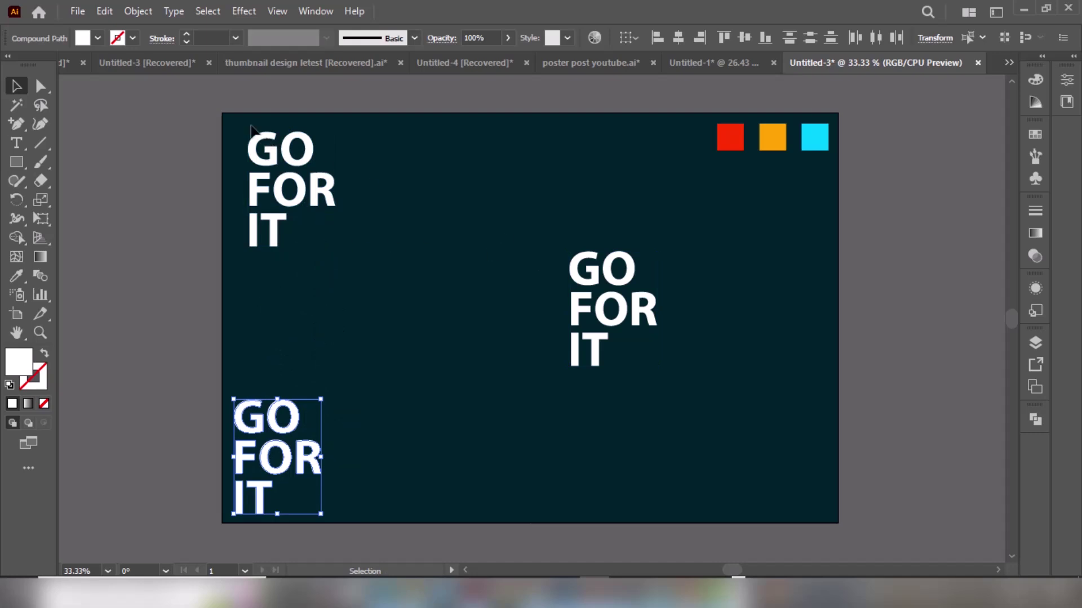
- Colour the top-left copy's GO with the red sample square's fill
drag(235, 112, 283, 167)
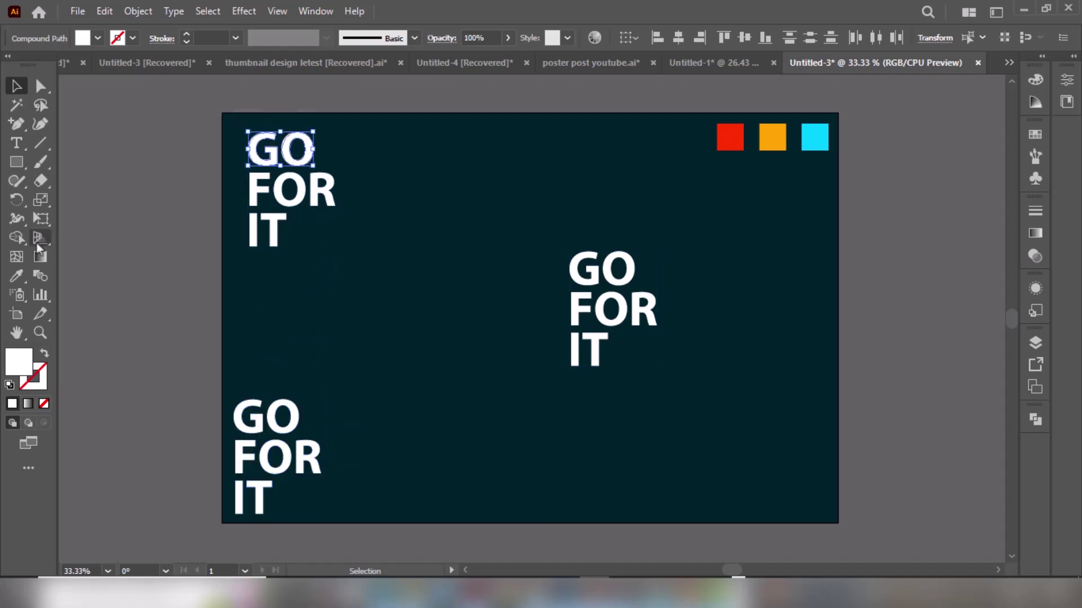
click(18, 275)
click(732, 131)
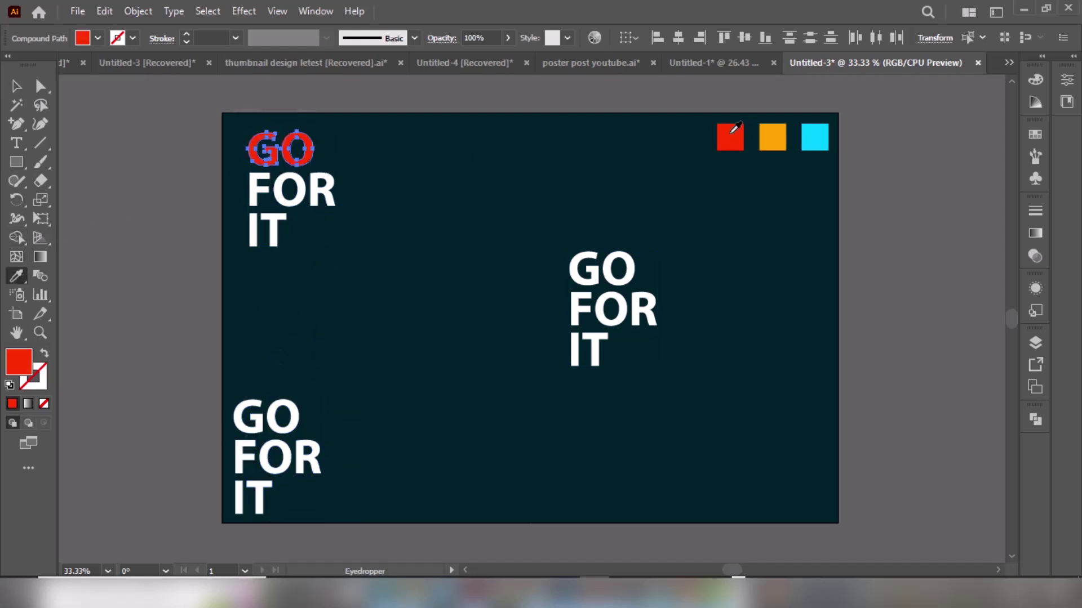
click(16, 85)
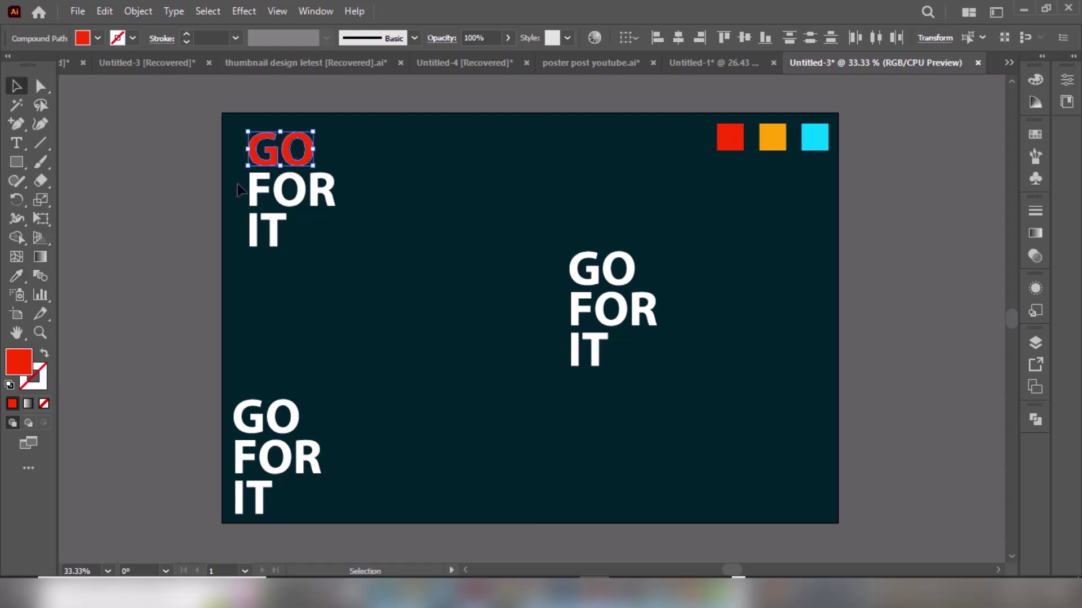
- Colour FOR with the orange sample square's fill
click(258, 190)
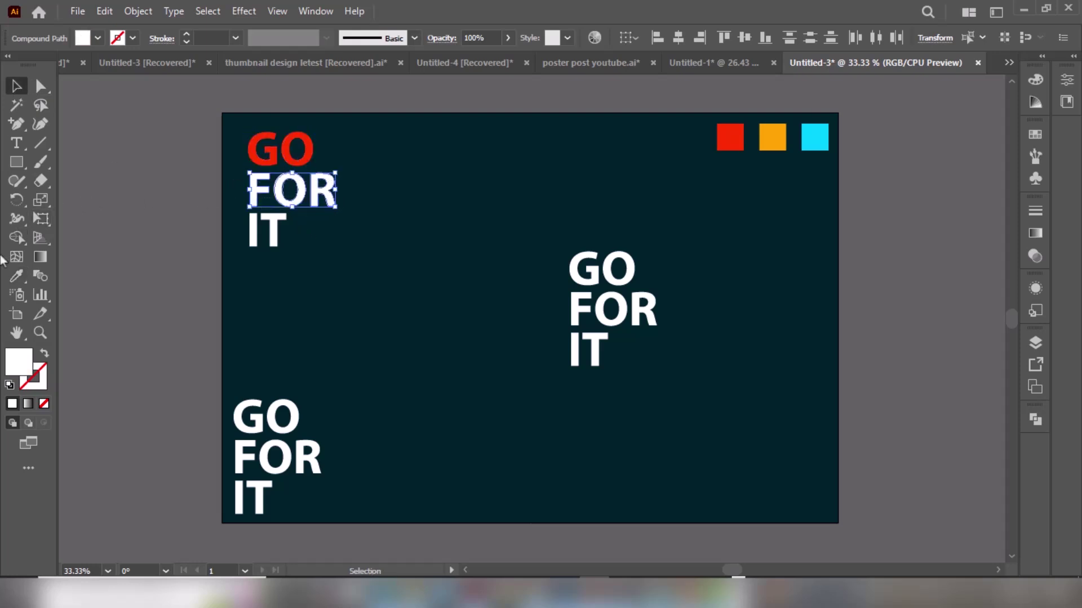
click(16, 276)
click(777, 135)
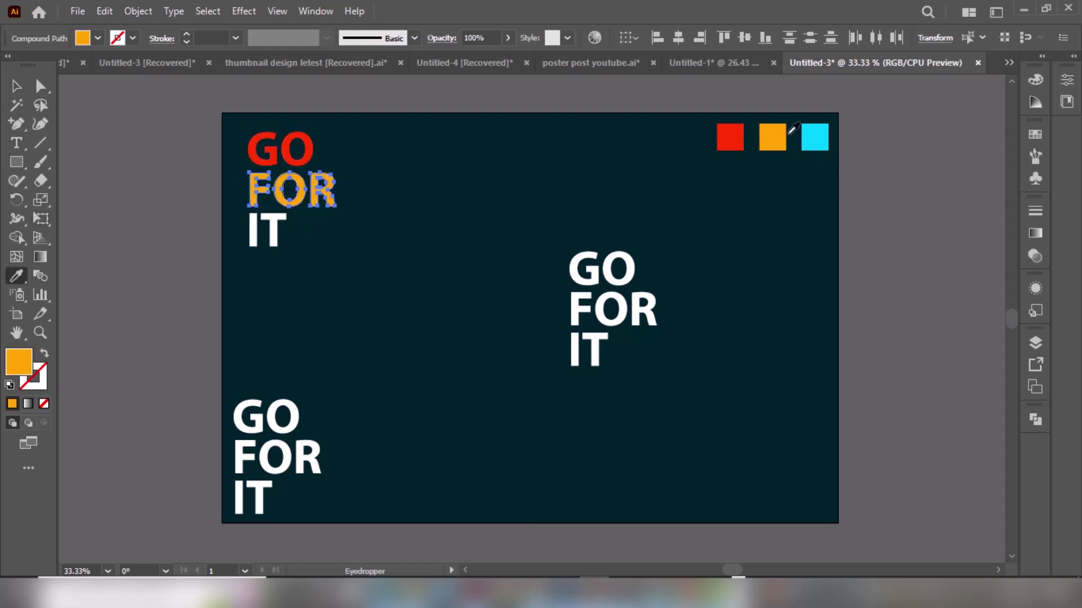
click(17, 85)
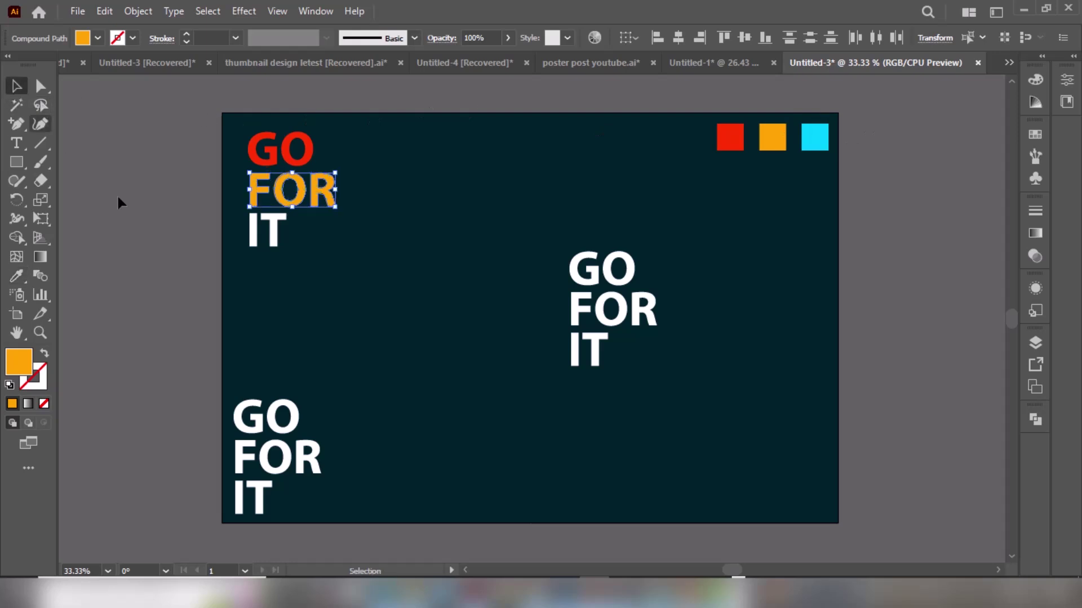
- Colour IT cyan from the sample square, then group the three coloured words
drag(234, 220, 290, 248)
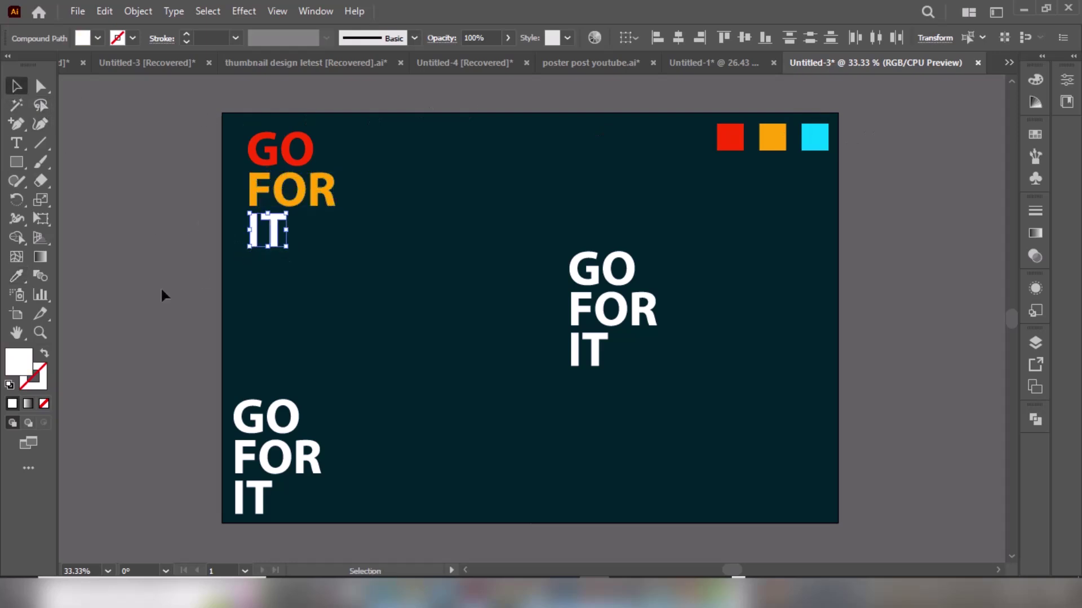
click(15, 277)
click(813, 145)
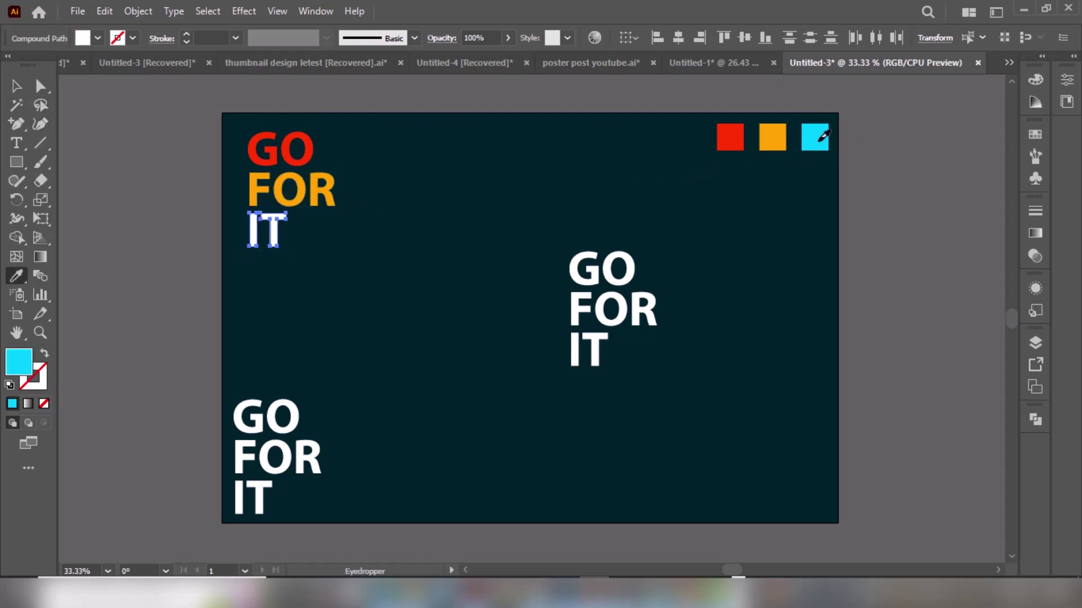
click(16, 85)
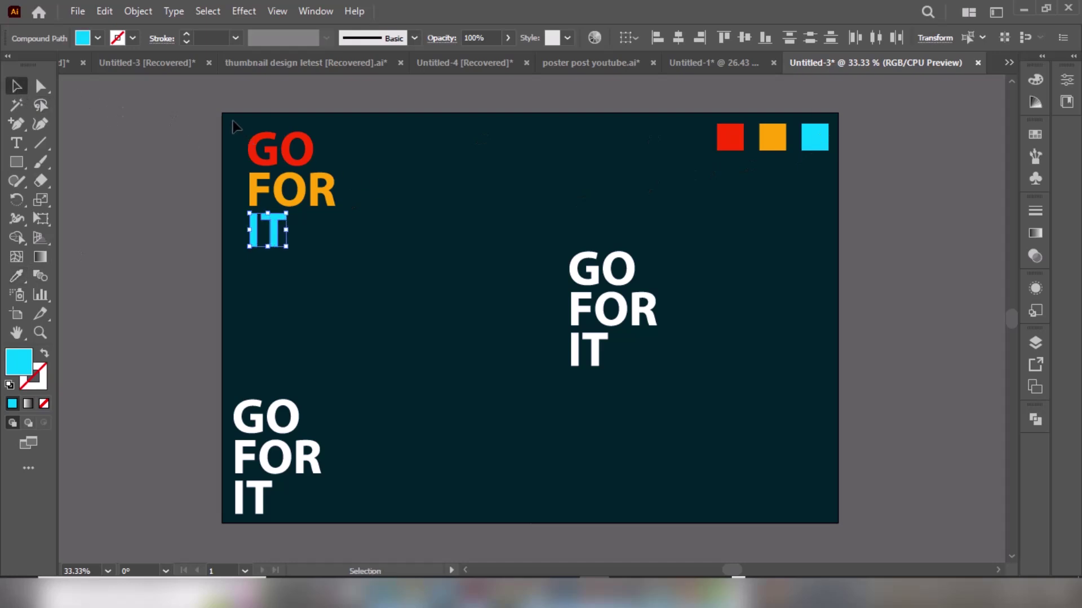
drag(233, 125, 357, 270)
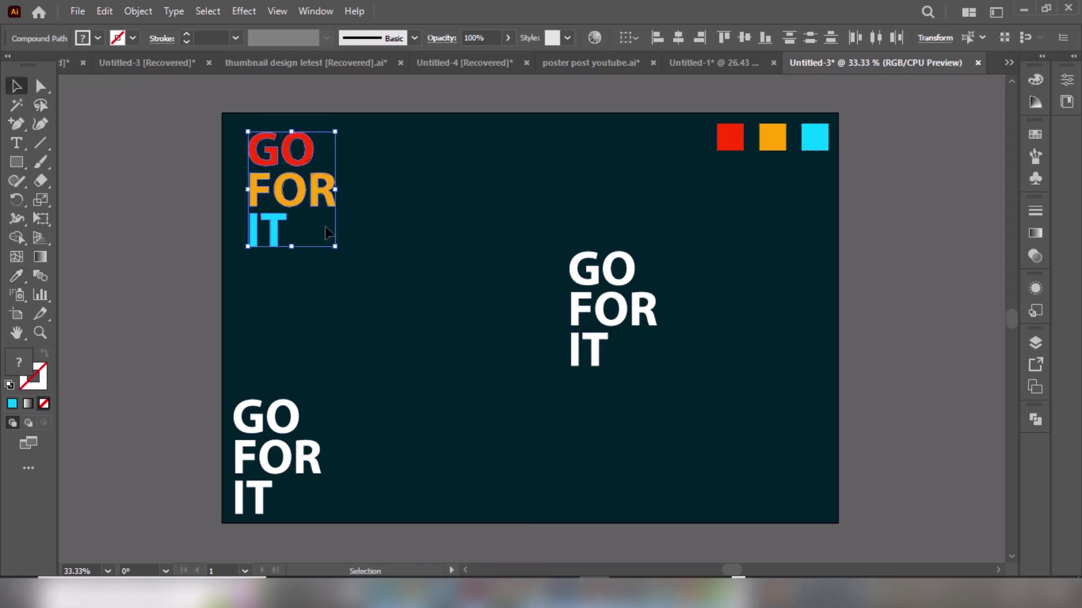
key(ctrl+g)
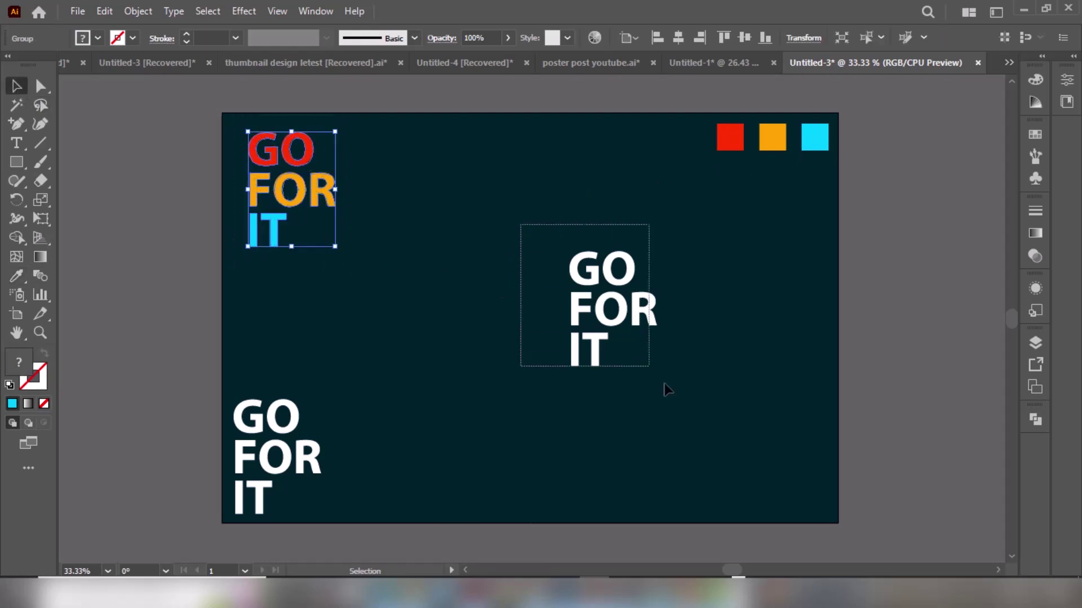
- Eyedrop the dark teal background onto the middle copy, group it, and select both texts
click(592, 347)
click(16, 276)
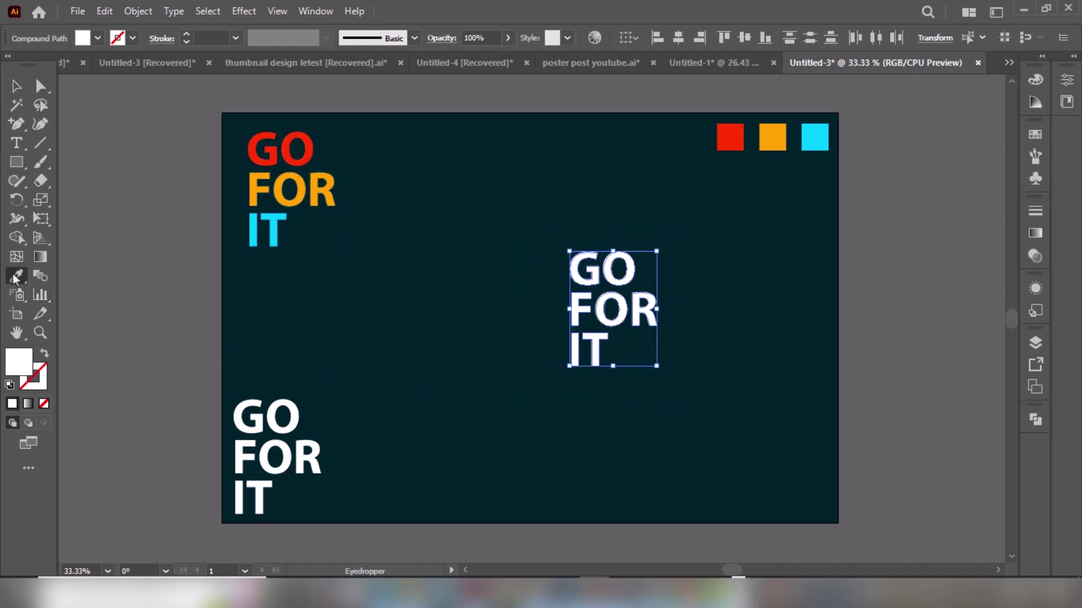
click(423, 303)
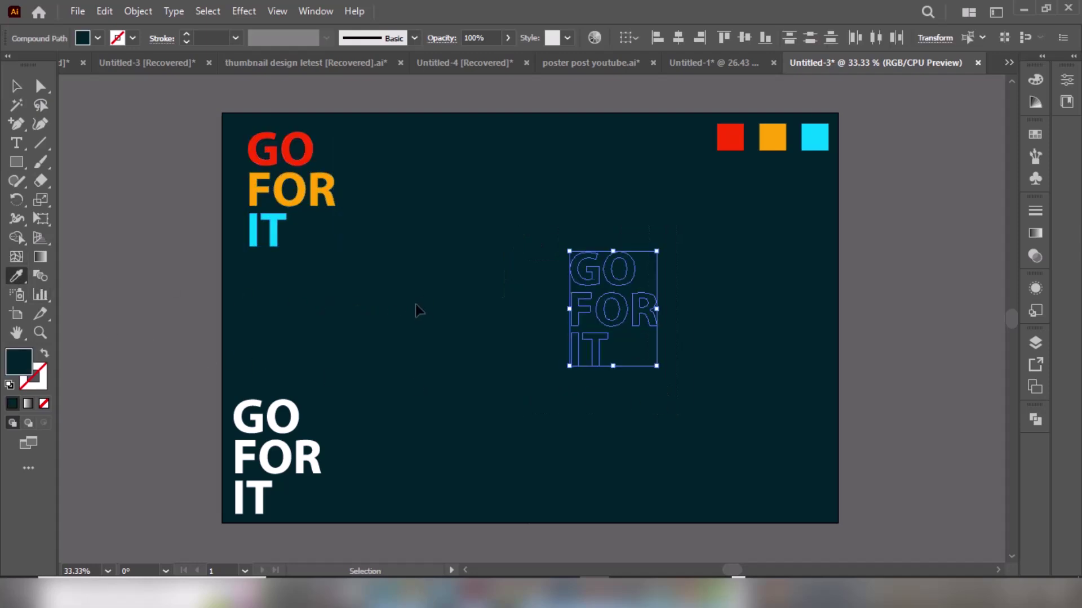
key(ctrl+g)
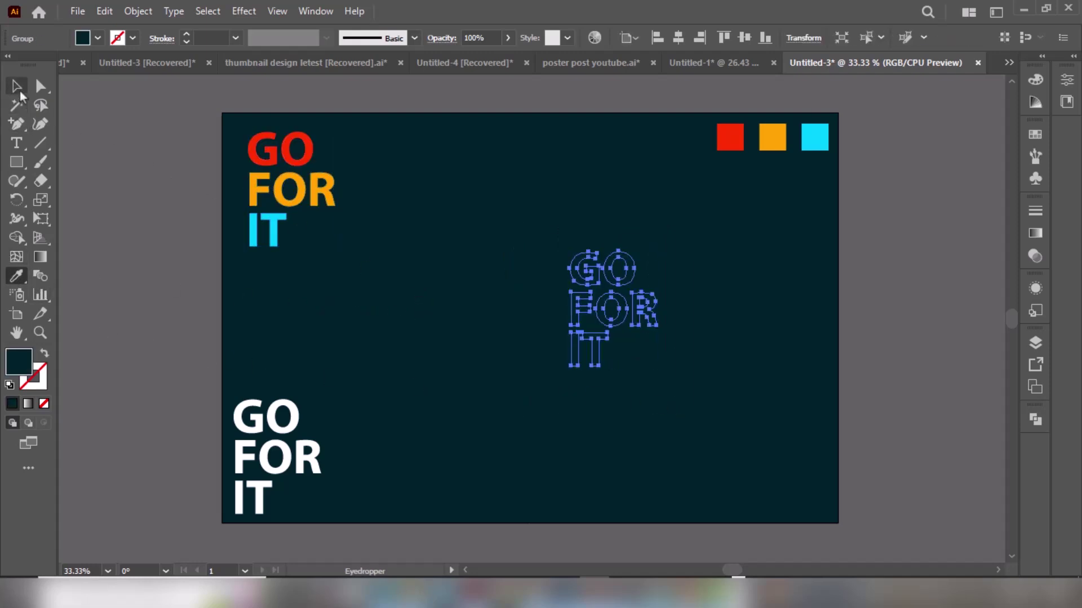
click(18, 88)
mouse_move(224, 130)
mouse_down()
mouse_move(624, 380)
mouse_move(647, 379)
mouse_move(631, 380)
mouse_up()
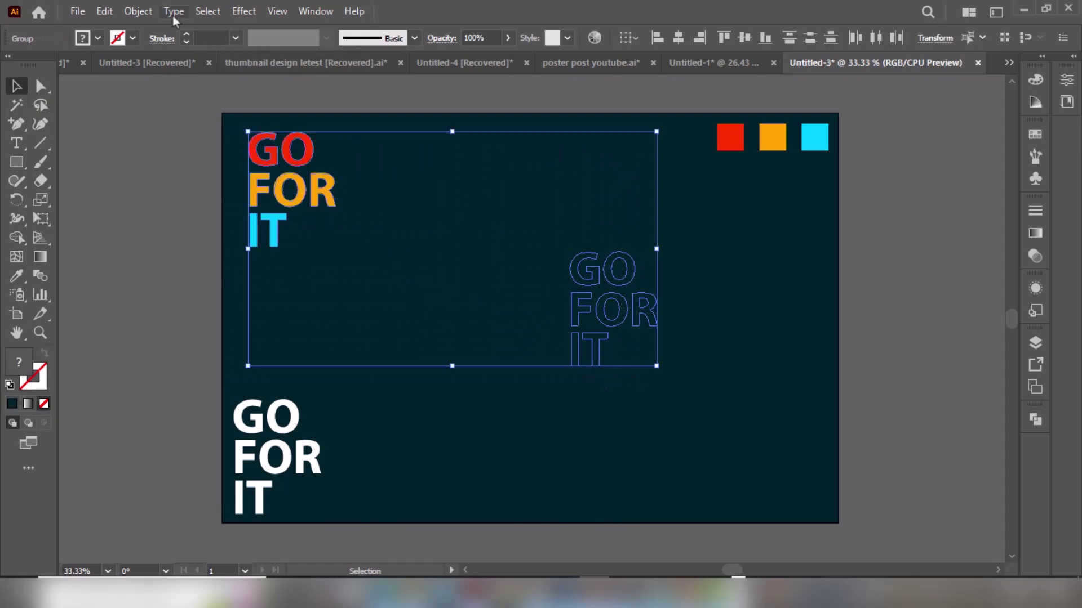
- Set Object > Blend > Blend Options to Specified Steps with 300 steps
click(141, 13)
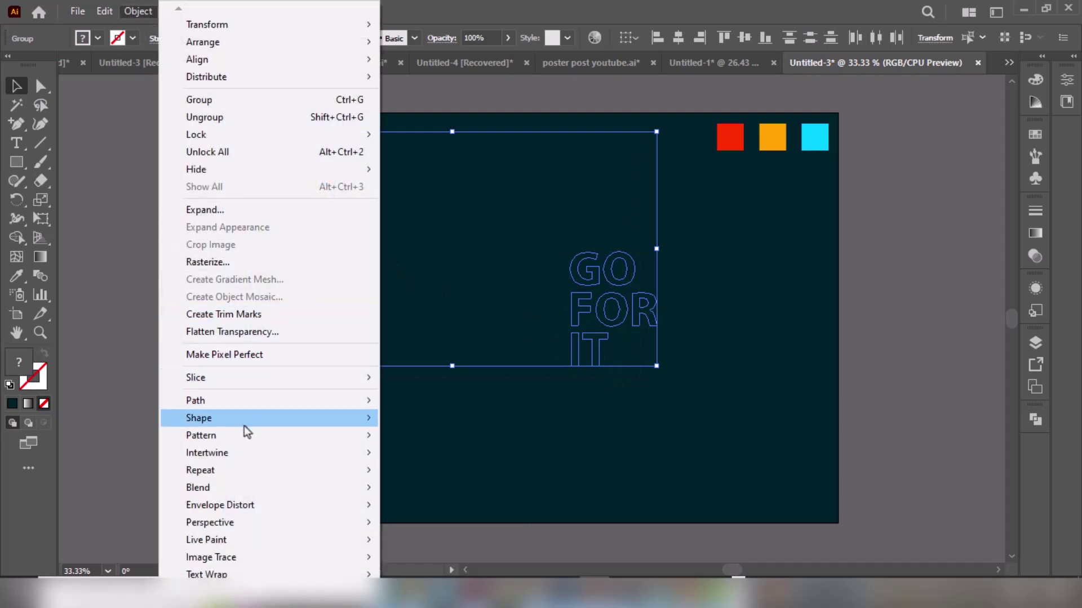
mouse_move(198, 488)
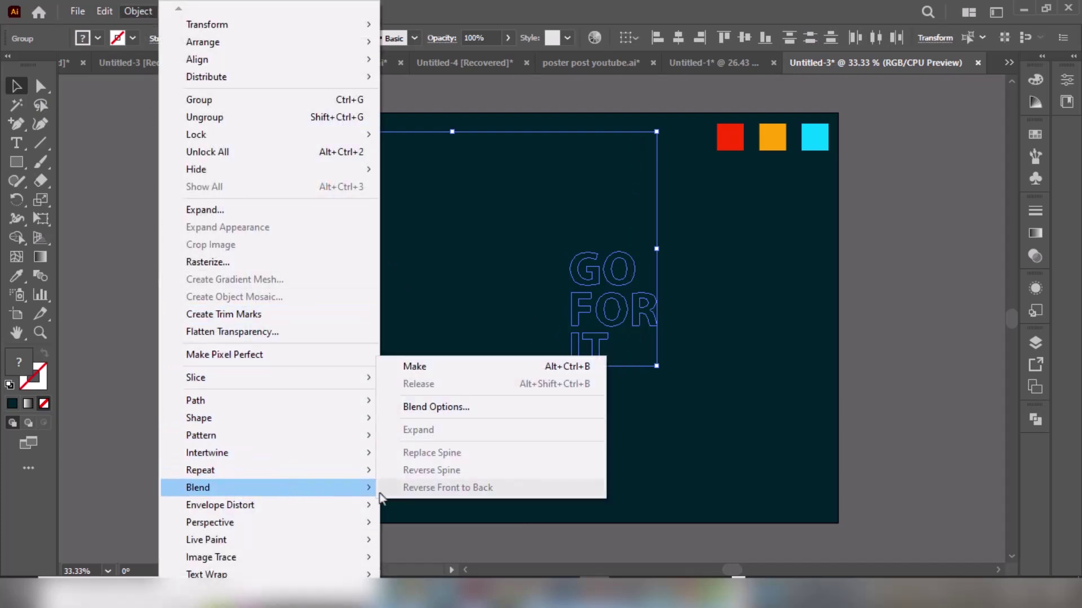
click(412, 409)
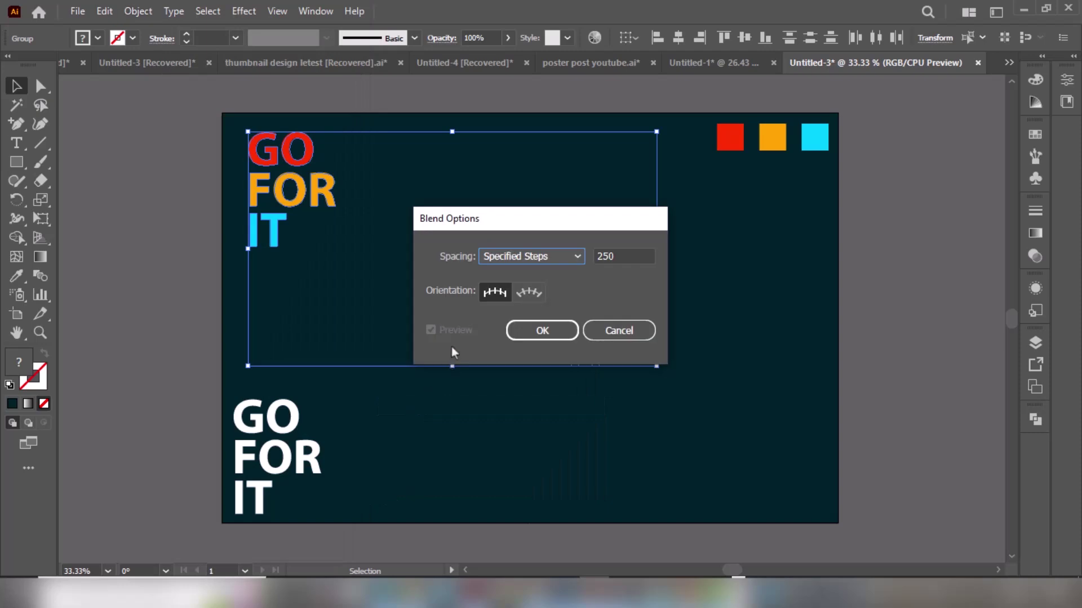
click(525, 265)
click(523, 290)
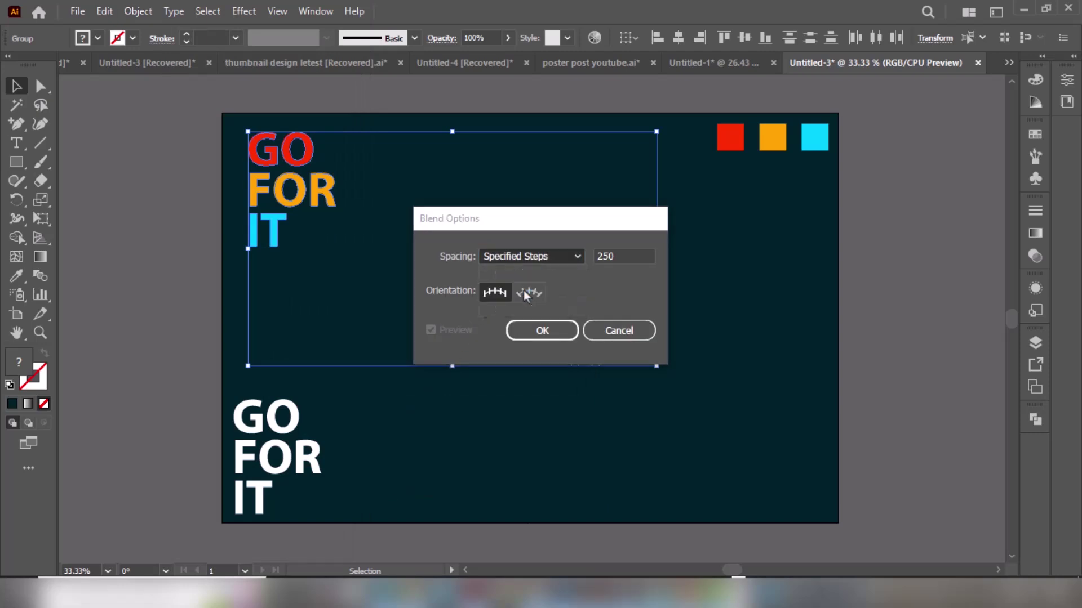
click(587, 254)
double_click(586, 254)
text(300)
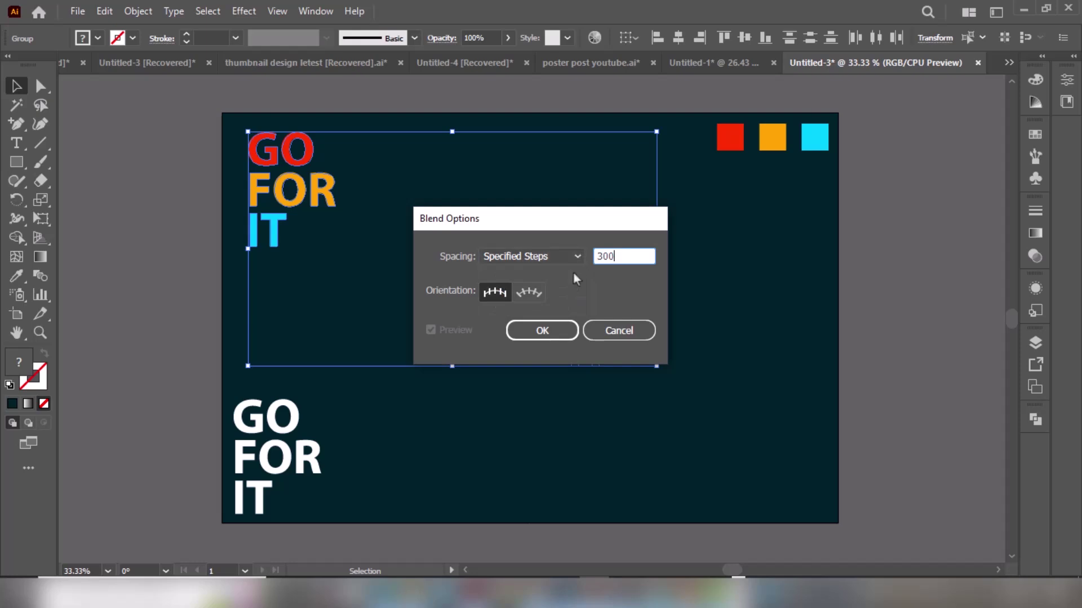
click(554, 334)
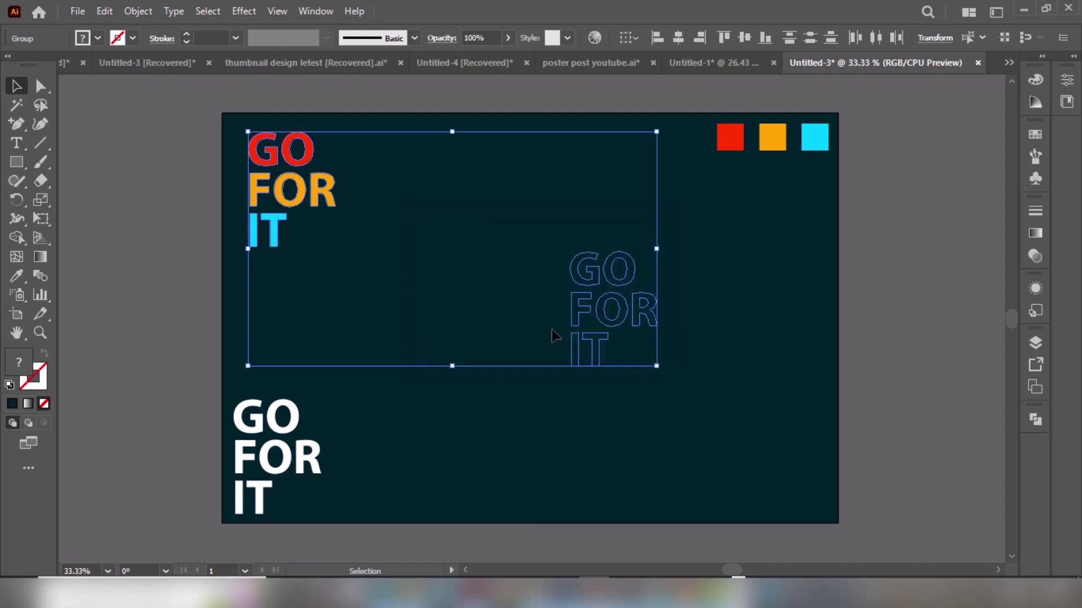
- Make the blend from the coloured text to its dark copy, then select the white copy
click(136, 14)
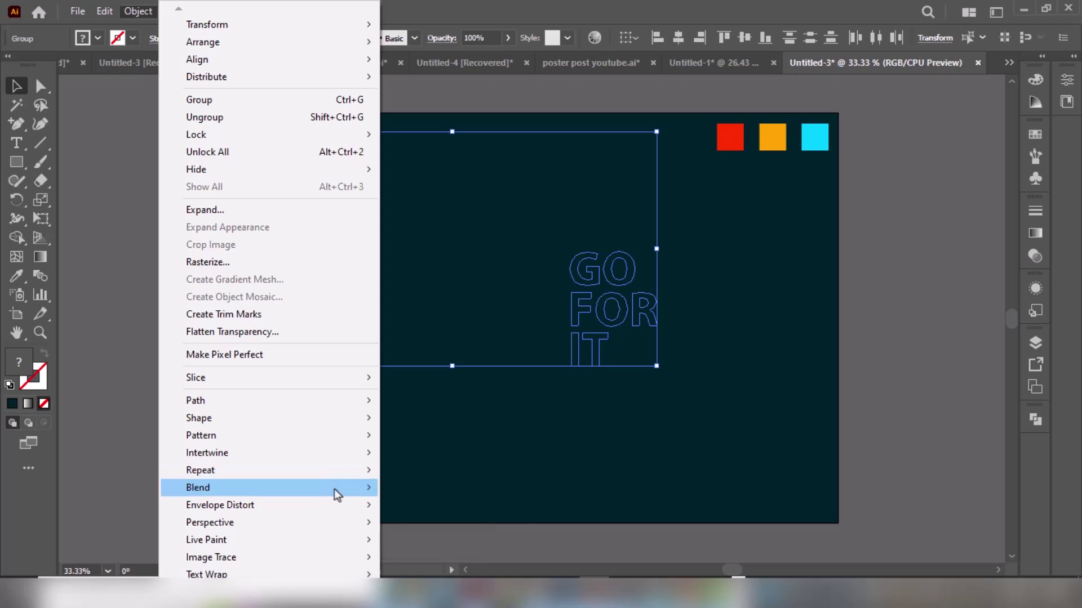
mouse_move(270, 488)
click(434, 368)
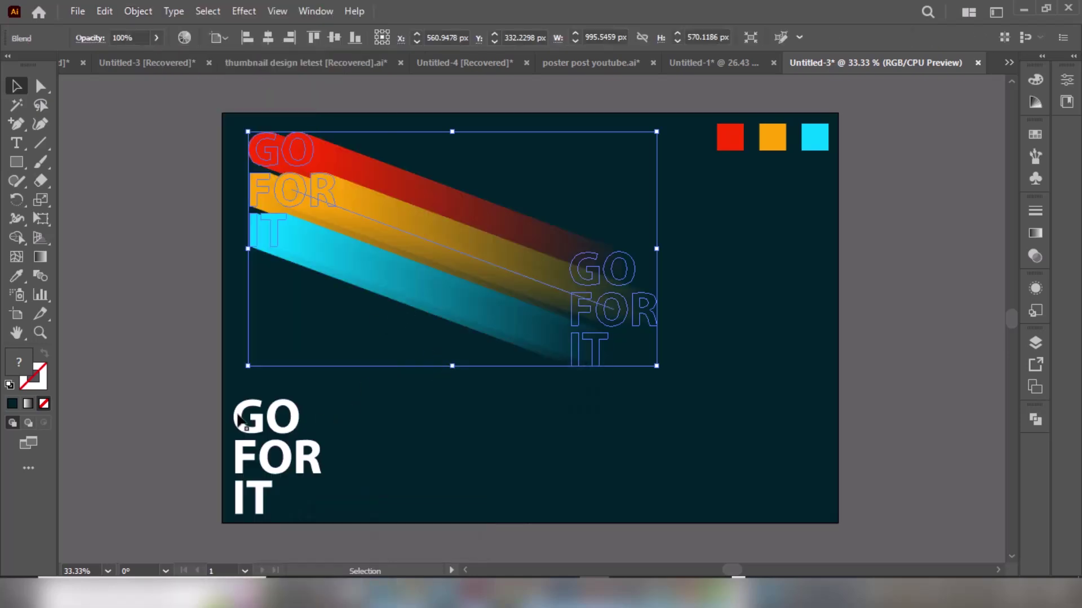
click(324, 521)
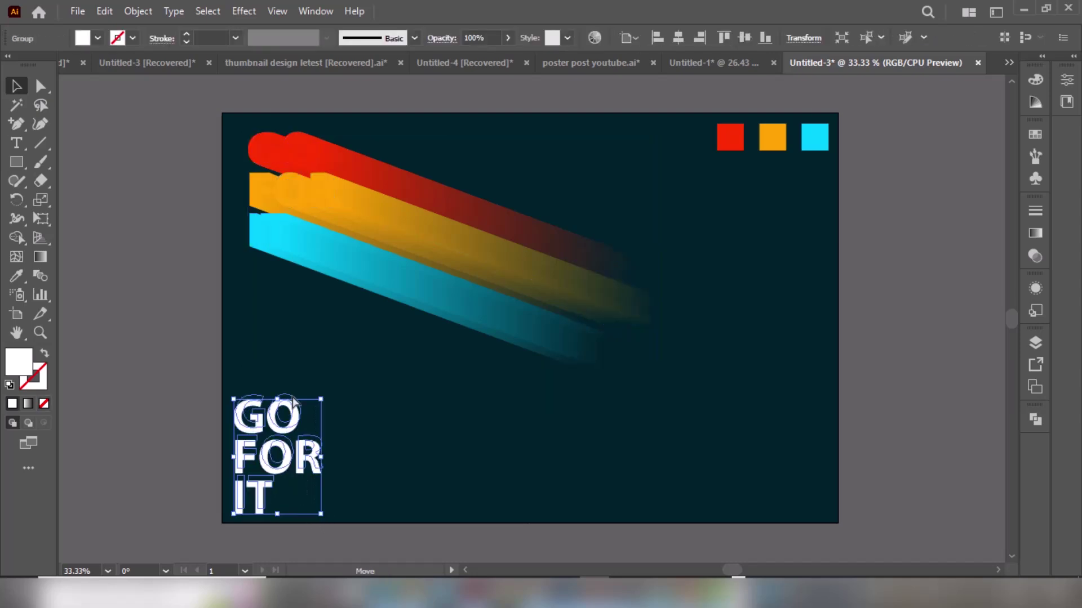
- Move the white GO FOR IT onto the coloured text at the trails' start, then deselect
mouse_move(287, 456)
mouse_down()
mouse_move(314, 218)
mouse_move(299, 186)
mouse_up()
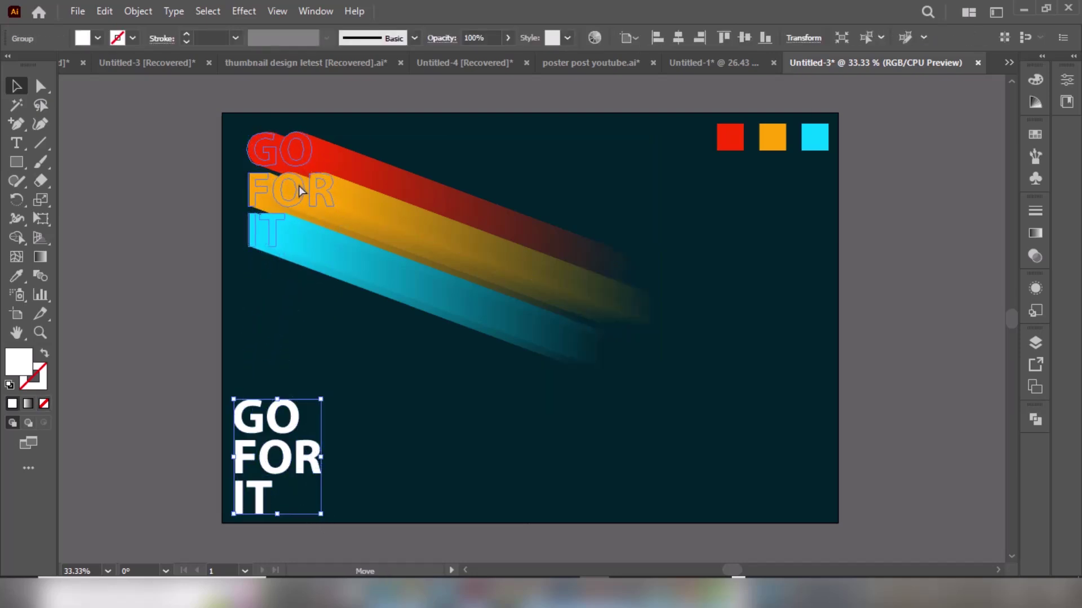
drag(299, 185, 297, 191)
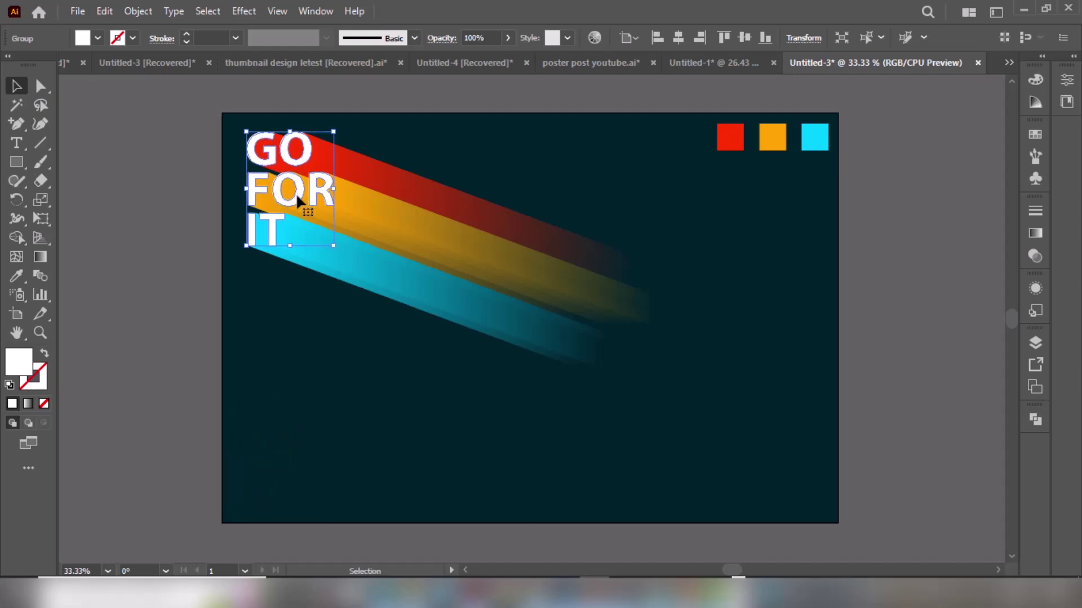
click(457, 379)
- In isolation mode, drag the blend's dark end copy lower for steeper trails
drag(525, 284, 637, 328)
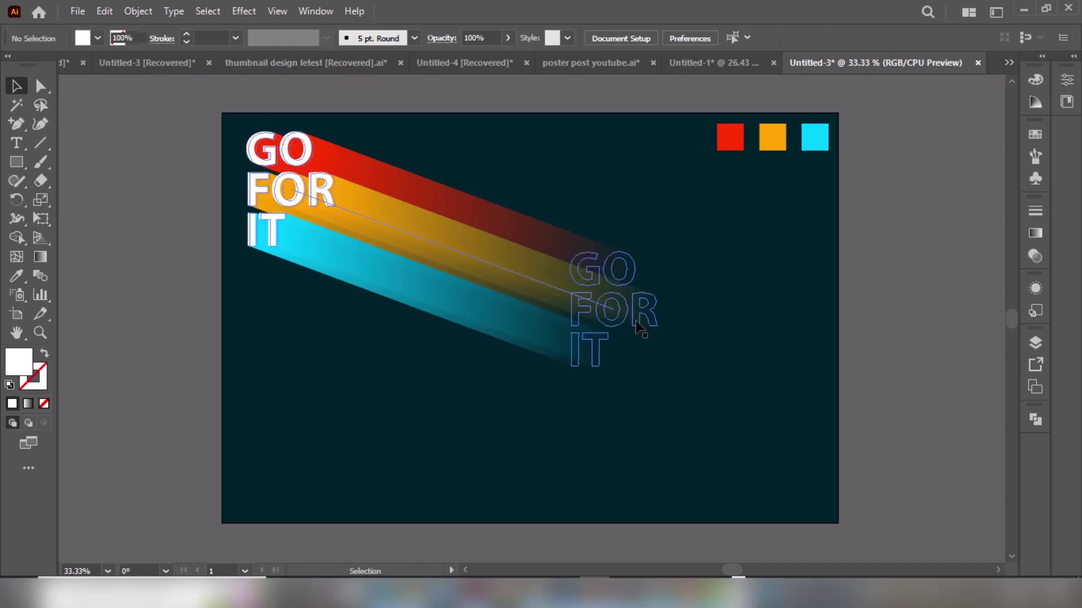
double_click(639, 329)
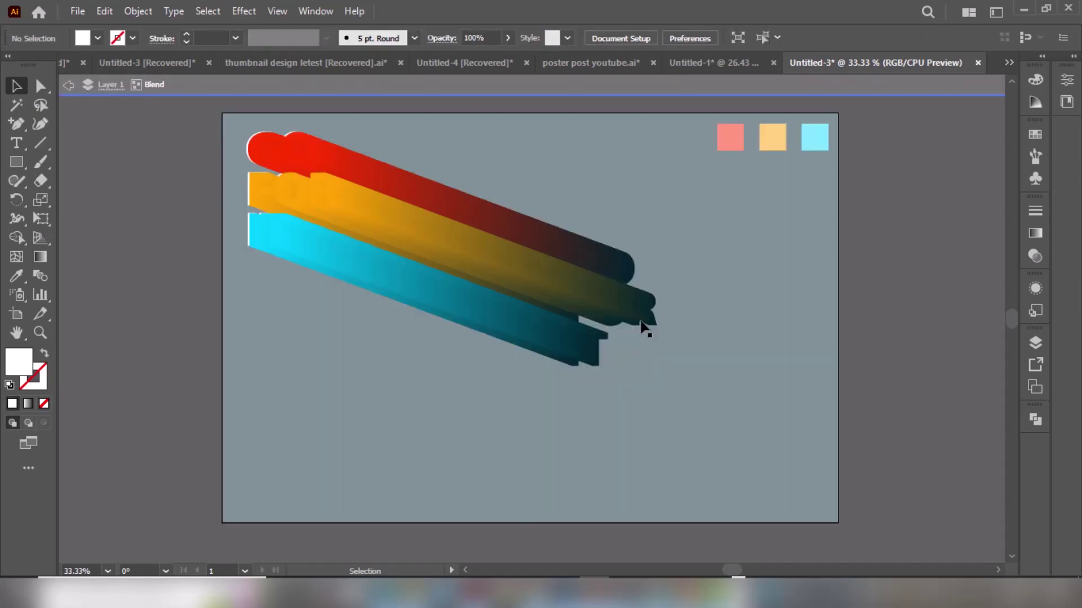
drag(653, 328, 638, 442)
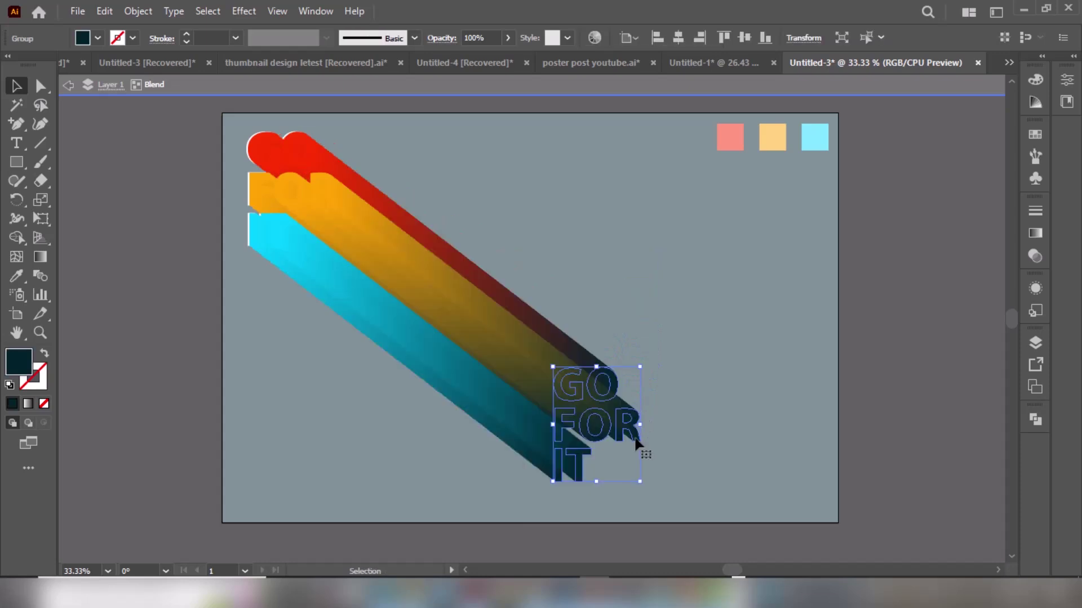
double_click(896, 266)
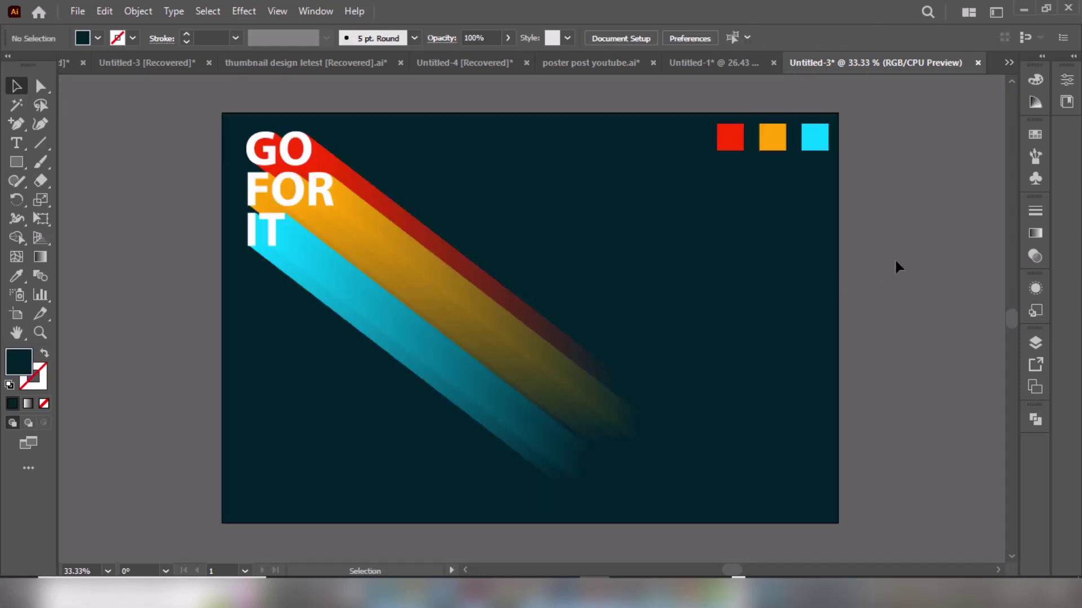